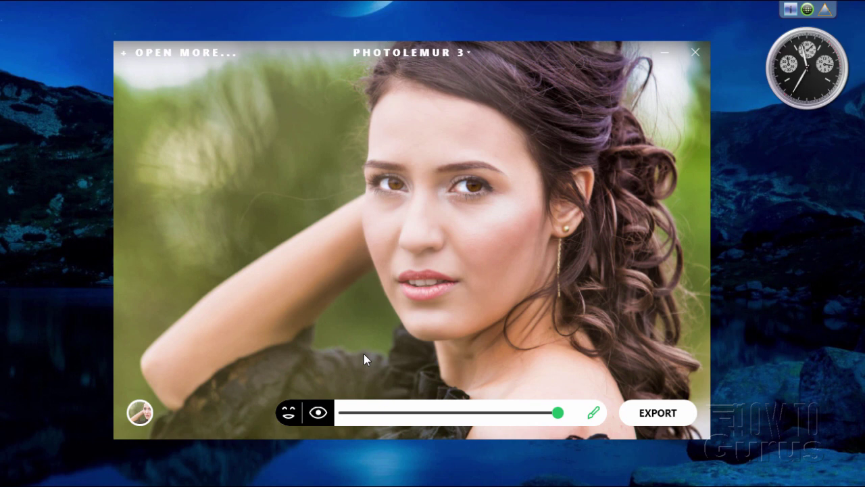
Close the effect strength controls and start exporting the enhanced portrait to disk.
left_click(364, 354)
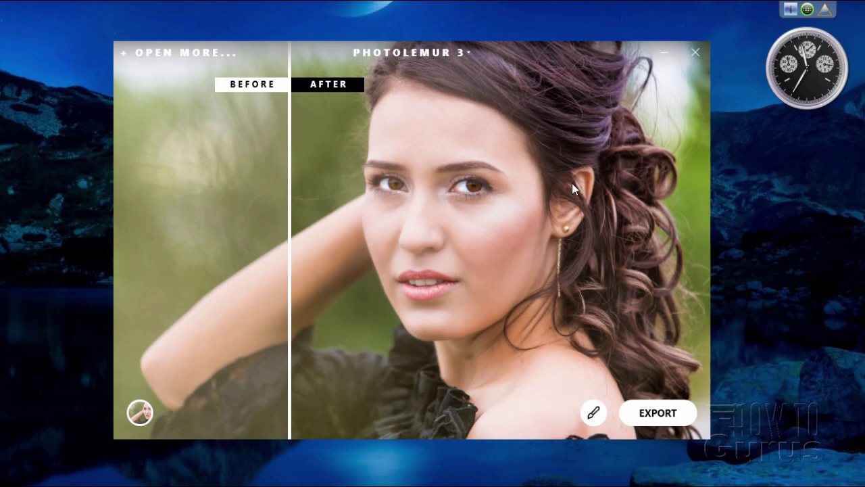
left_click(657, 413)
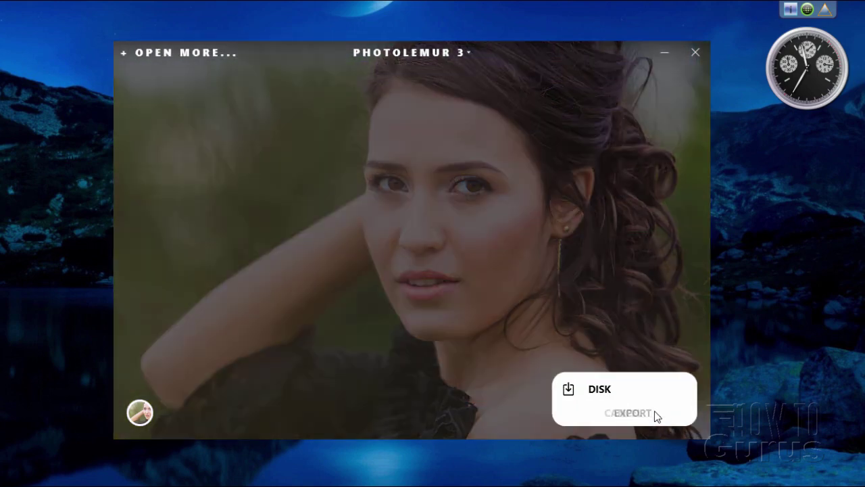
left_click(594, 390)
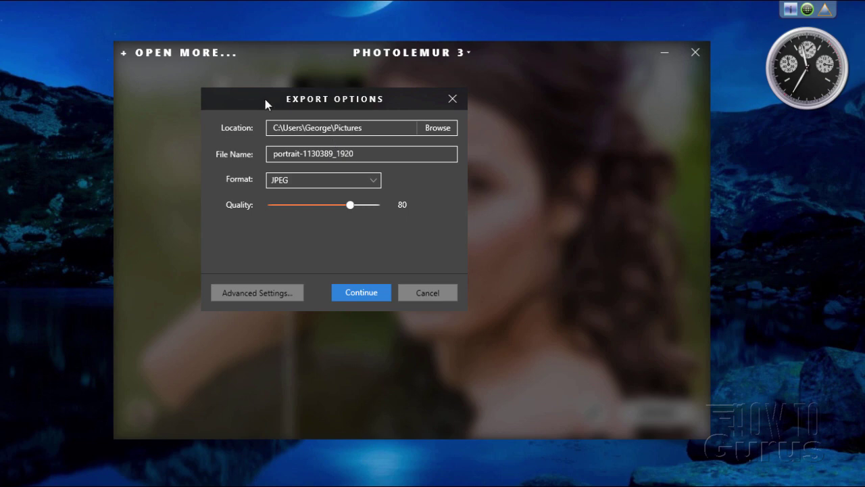
left_click_drag(265, 103, 340, 115)
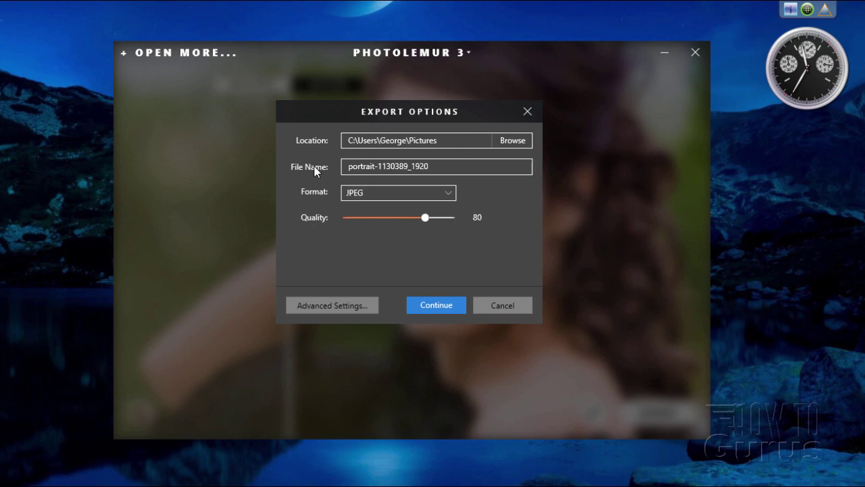
Review the export file name and the available file formats, keeping JPEG.
left_click_drag(445, 167, 296, 194)
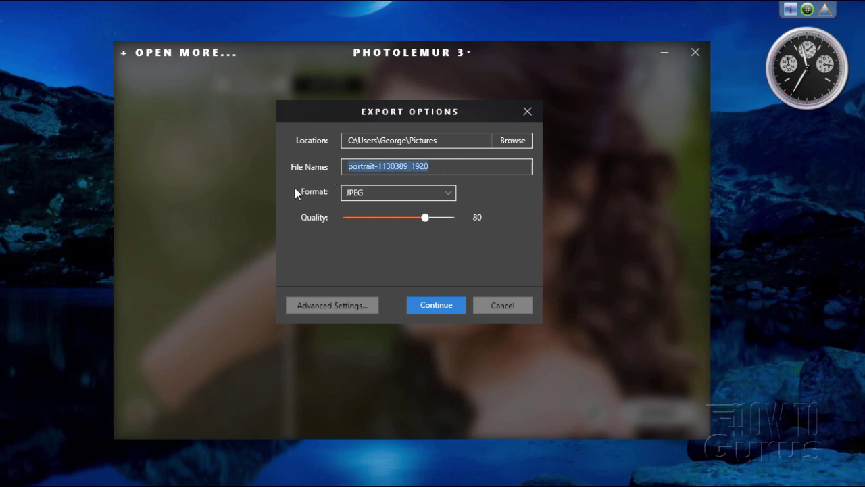
left_click_drag(450, 167, 354, 180)
left_click(413, 193)
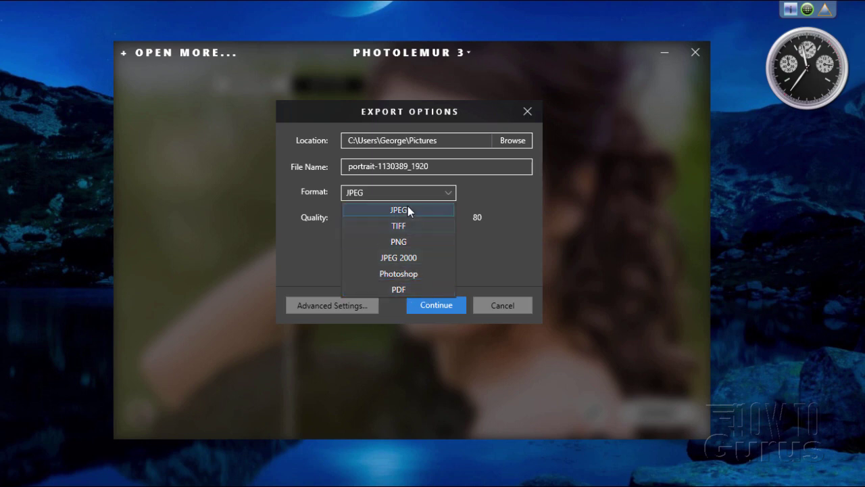
left_click(477, 254)
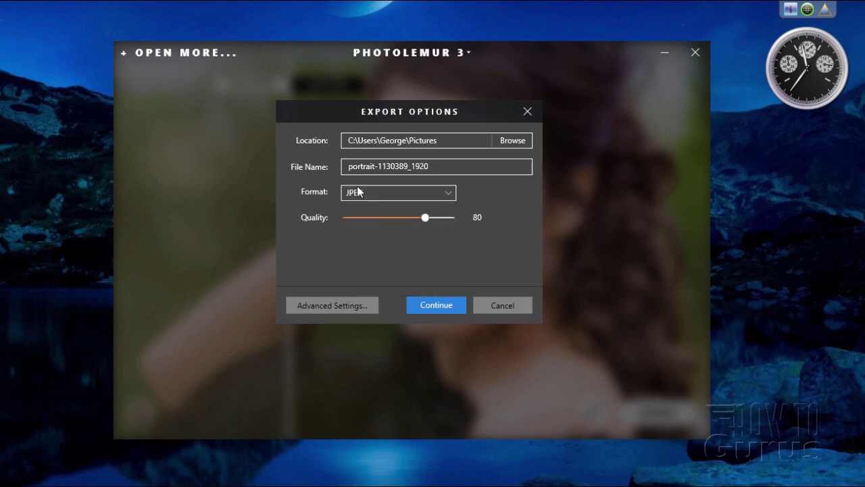
Set the JPEG quality to 90 and open the advanced export settings.
mouse_move(433, 219)
left_mouse_down()
mouse_move(383, 218)
mouse_move(433, 218)
left_mouse_up()
left_click_drag(452, 225, 391, 227)
left_click_drag(385, 217, 430, 221)
left_click(407, 217)
left_click_drag(412, 217, 436, 217)
left_click(334, 306)
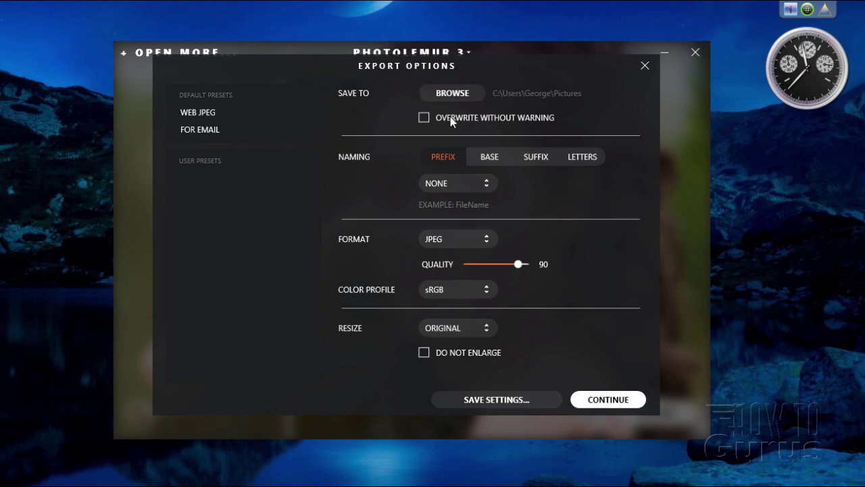
Try the Overwrite Without Warning option and look through the file name prefix choices.
left_click(424, 120)
left_click(424, 121)
left_click(487, 186)
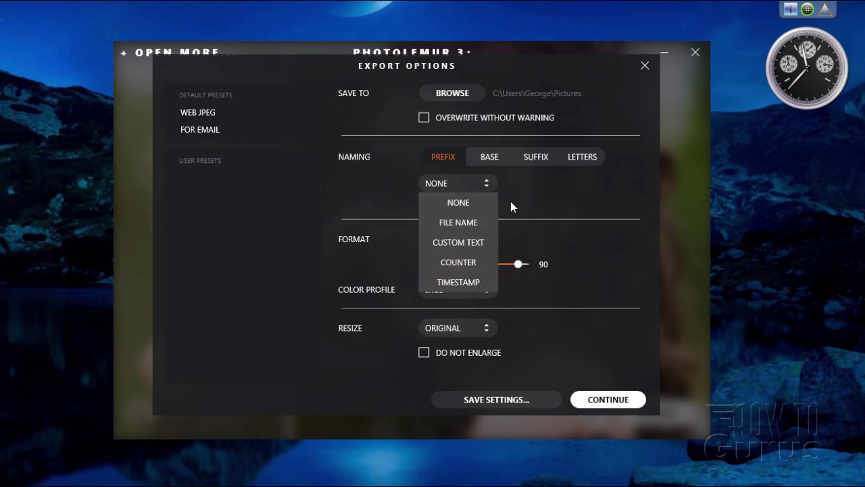
left_click(511, 200)
Try the Counter and Timestamp file name prefixes, including the date formats, and set the prefix back to None.
left_click(468, 184)
left_click(464, 263)
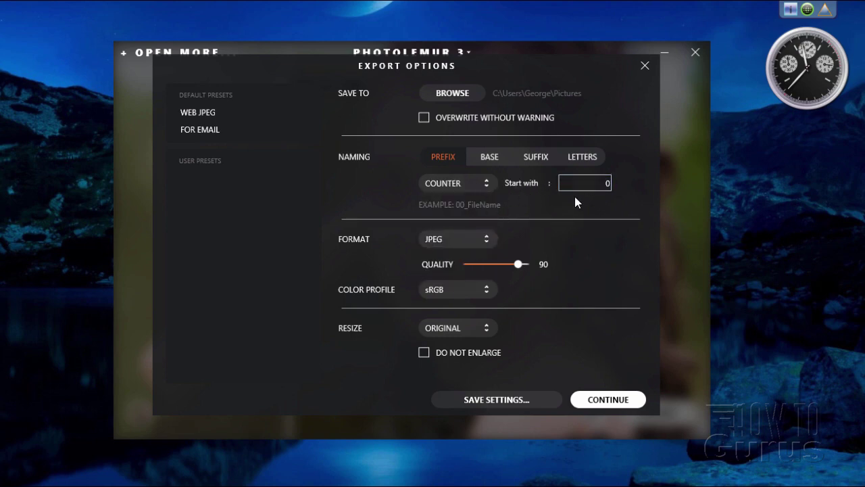
left_click(487, 181)
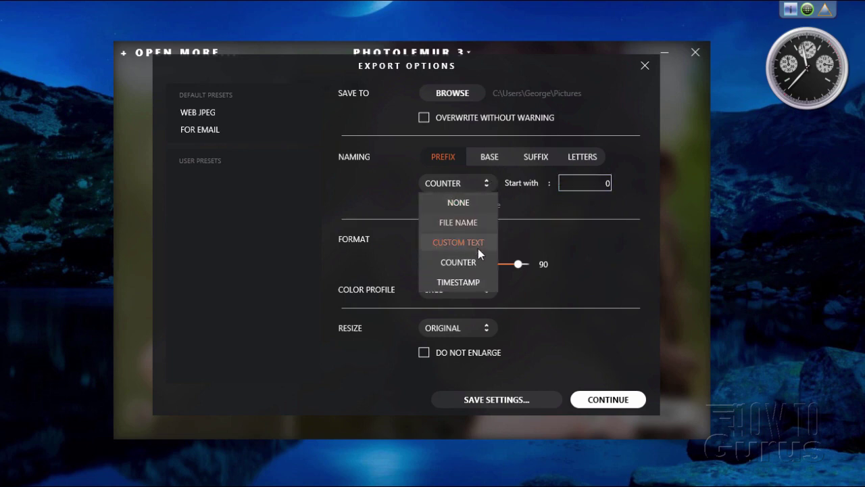
left_click(471, 280)
left_click(572, 182)
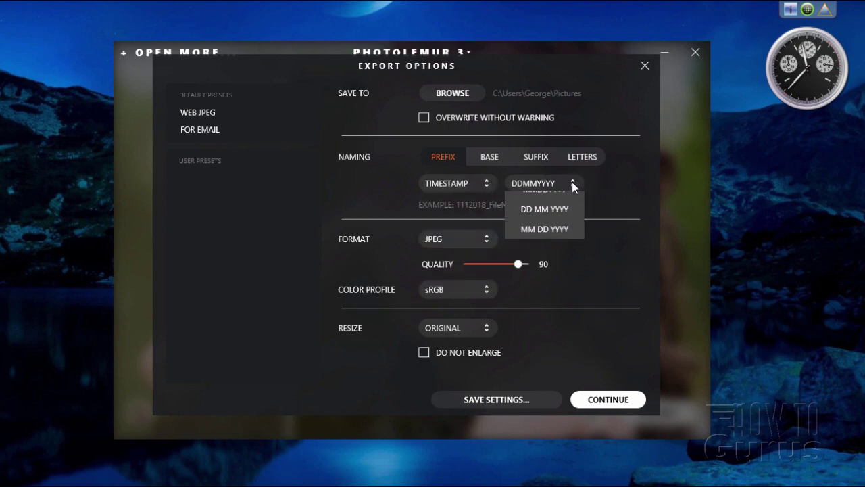
left_click(612, 194)
left_click(477, 182)
left_click(464, 204)
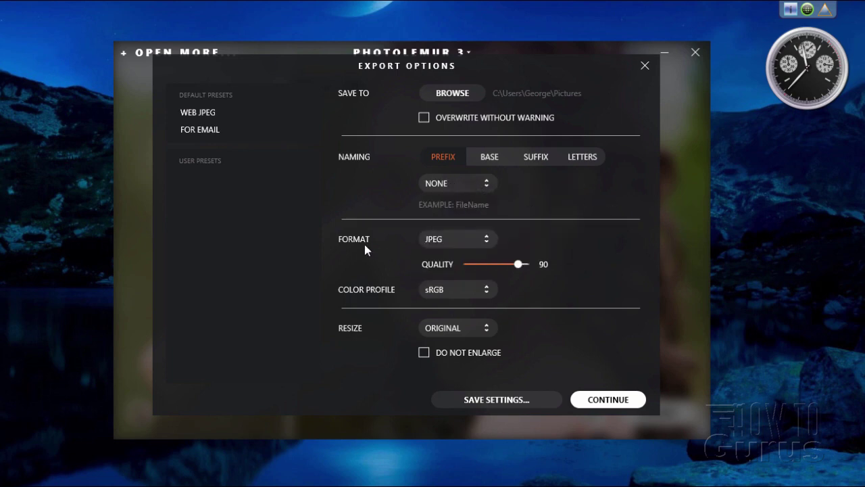
Look through the available export formats and color profiles, keeping JPEG and sRGB.
left_click(488, 239)
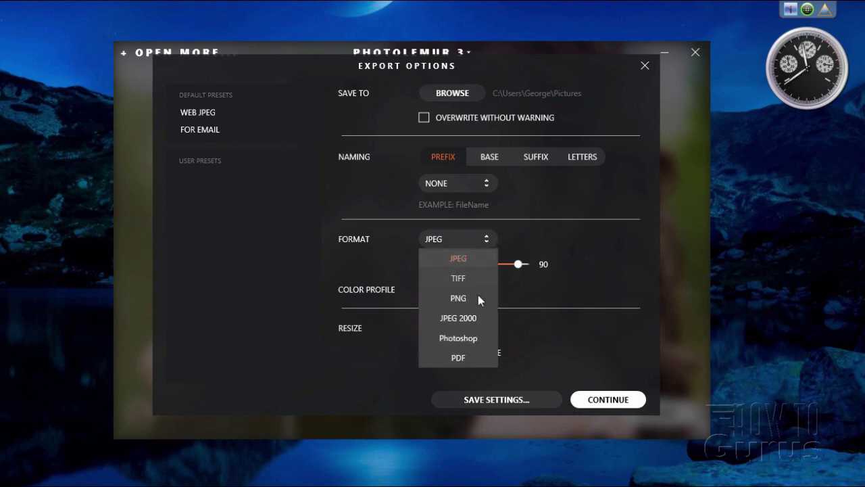
left_click(525, 246)
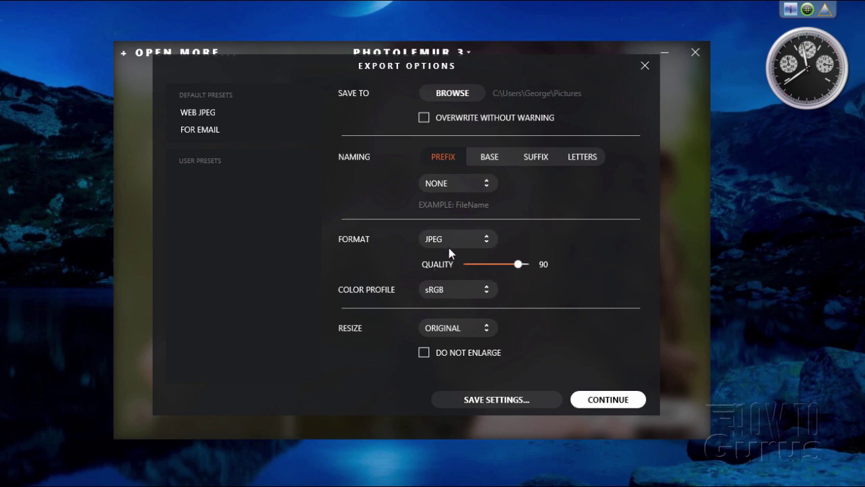
left_click(485, 294)
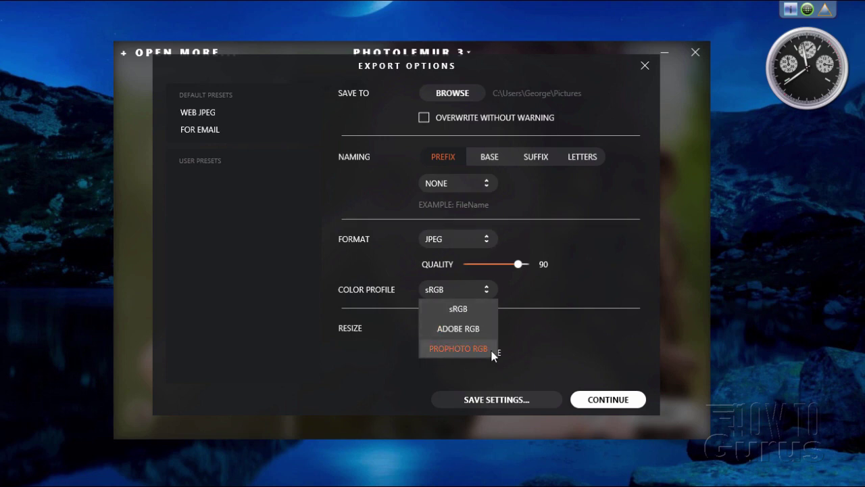
left_click(528, 290)
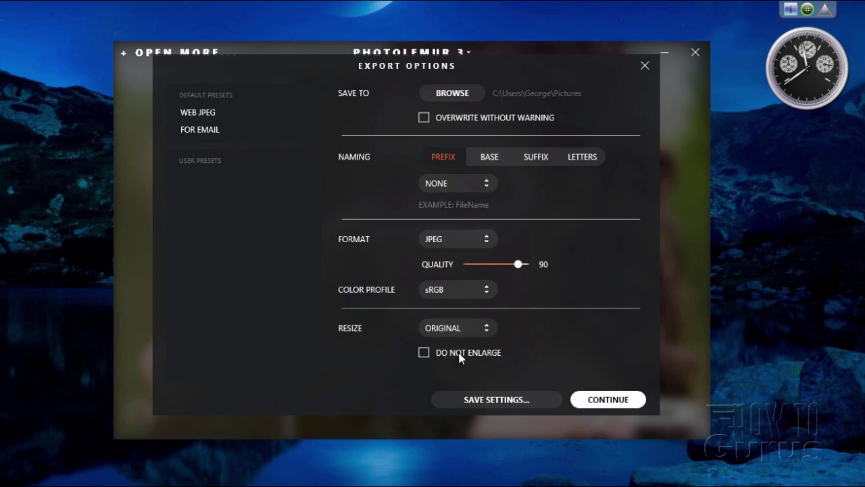
Try the Do Not Enlarge option and the Dimensions, Long Edge and Short Edge resize modes.
left_click(423, 353)
left_click(423, 354)
left_click(489, 328)
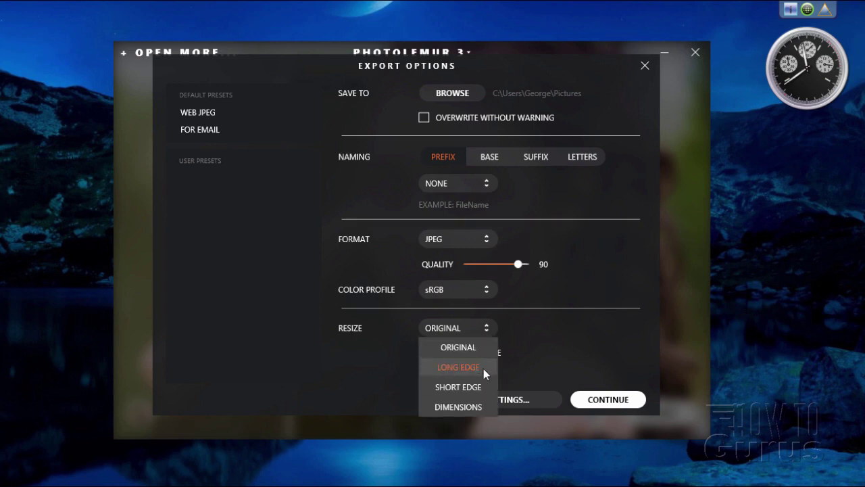
left_click(449, 407)
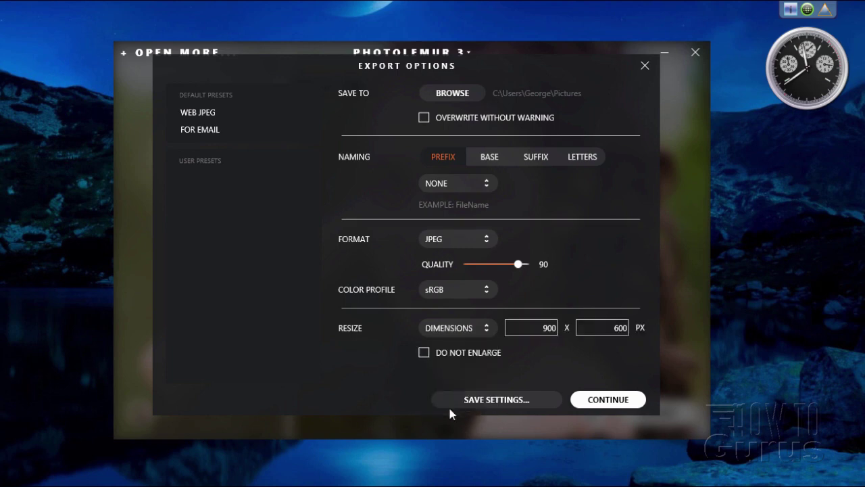
left_click(487, 330)
left_click(471, 370)
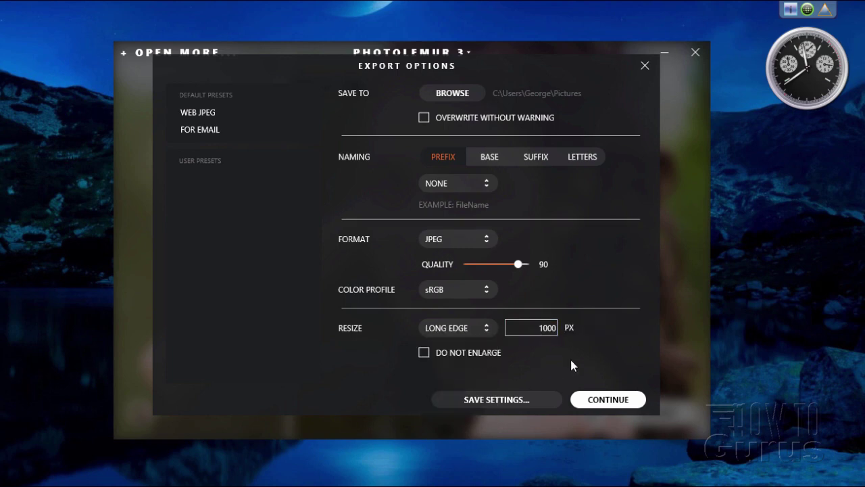
left_click(485, 331)
left_click(480, 385)
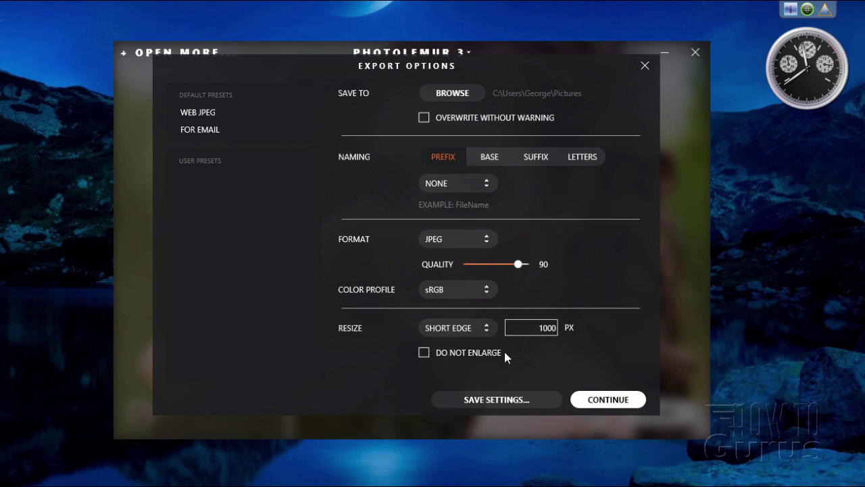
Set the export to resize the photo by its long edge at 1000 px.
left_click(453, 332)
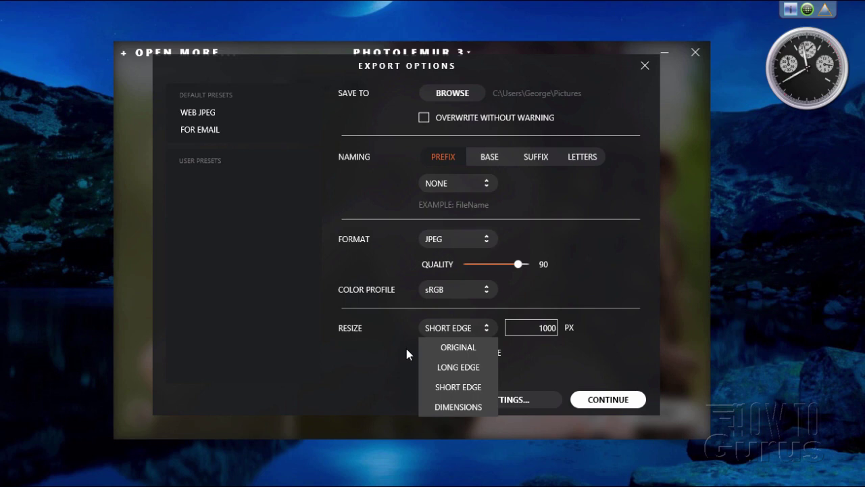
left_click(461, 367)
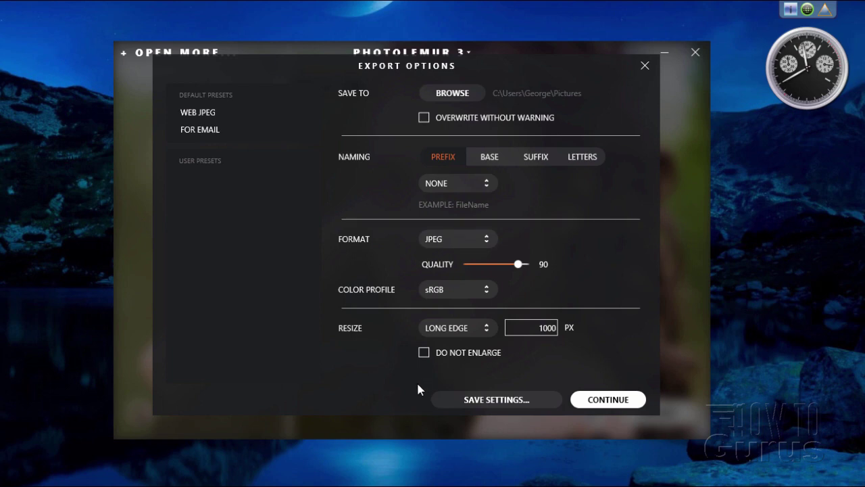
left_click(464, 331)
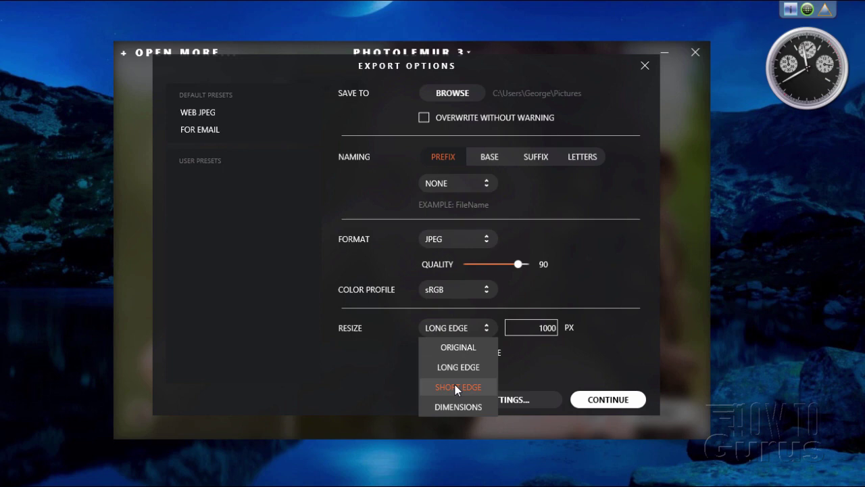
left_click(527, 353)
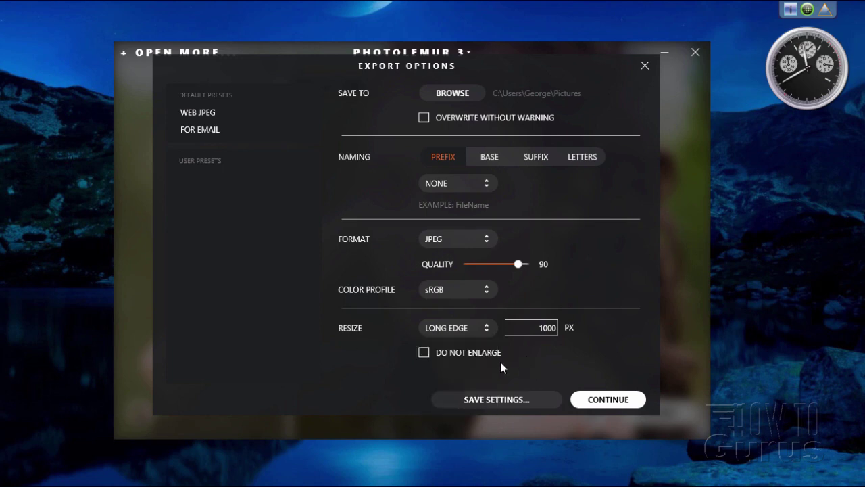
Save the export settings as the user preset My Preset and export the portrait.
left_click(491, 403)
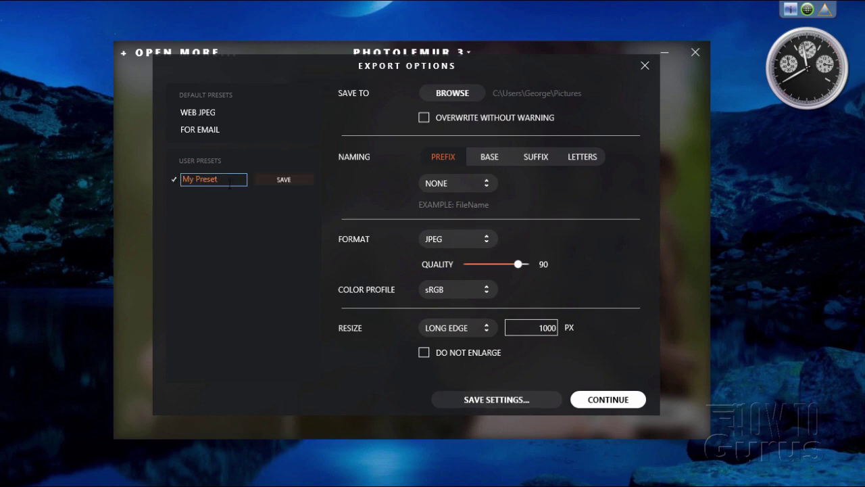
left_click(282, 182)
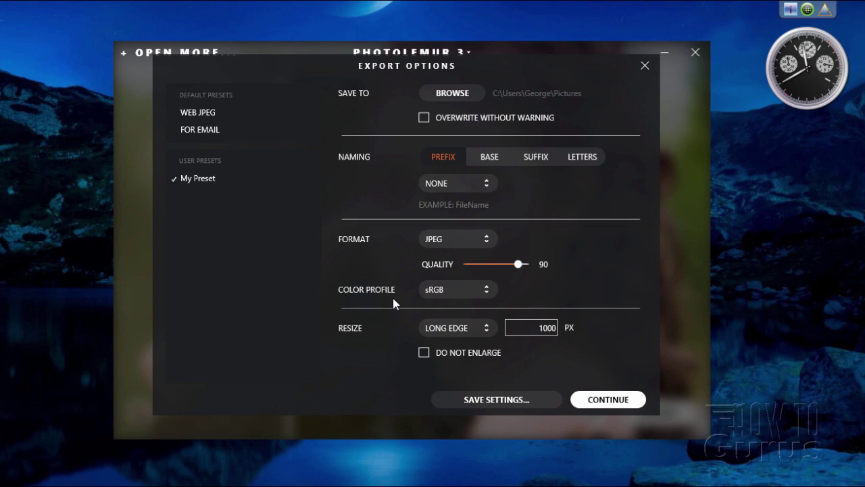
left_click(609, 400)
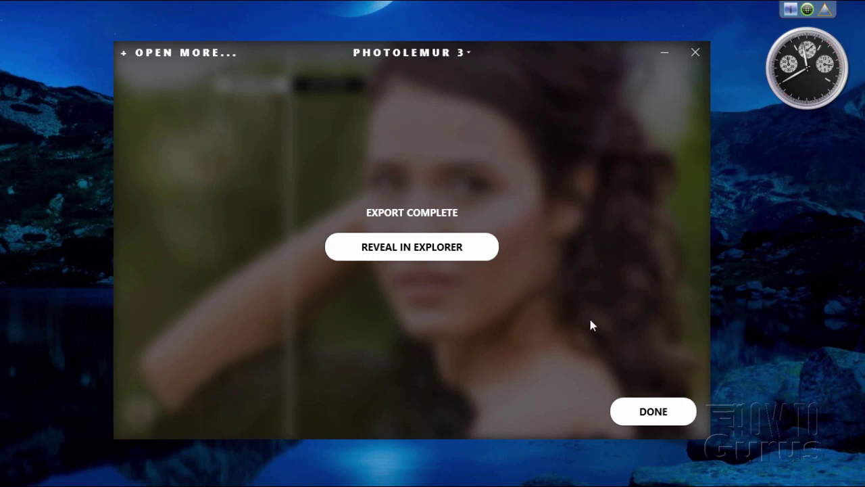
left_click(662, 415)
Open afghanistan-80326_1280.jpg, black-and-white-1242416_1920.jpg, beautiful-943201_1280.jpg and beach-21815_1920.jpg together from the Pixabay folder.
left_click(159, 53)
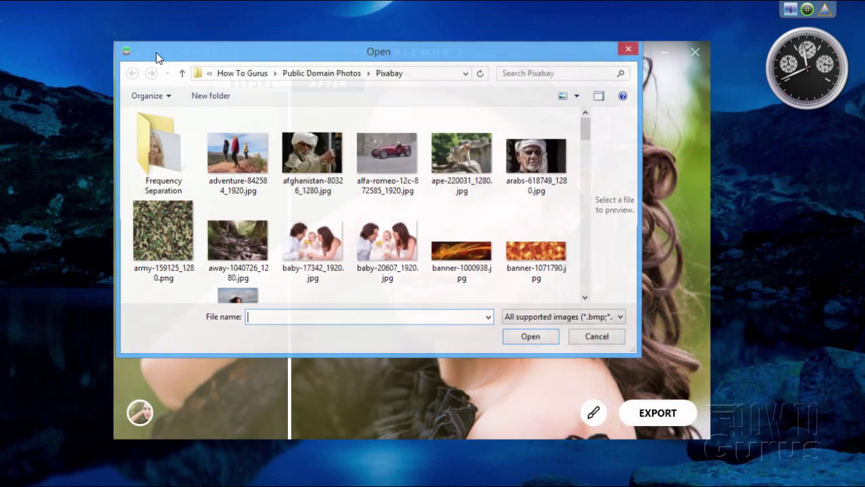
left_click(325, 162)
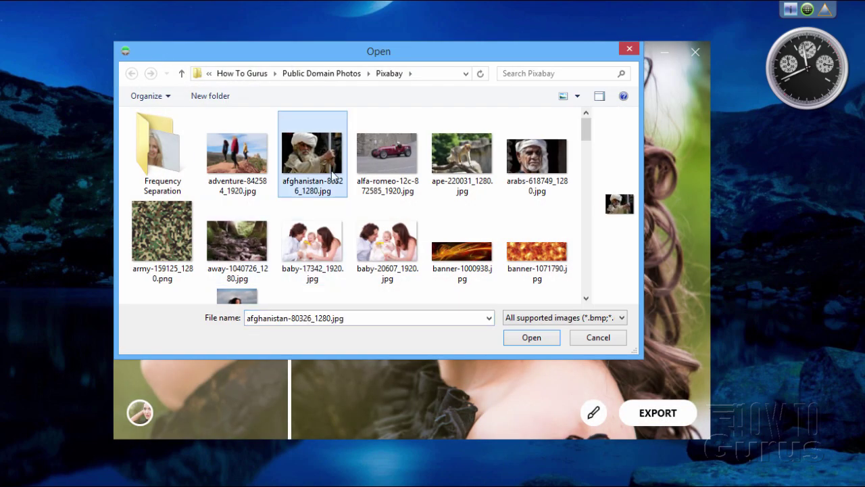
left_click(586, 298)
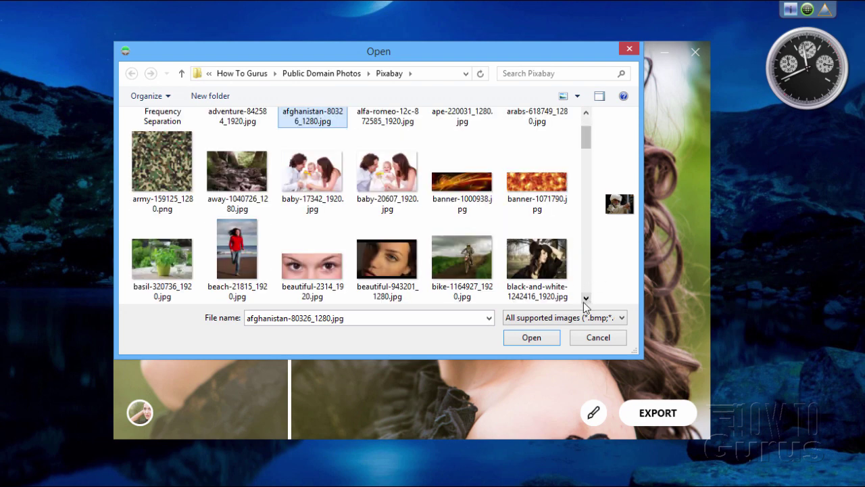
left_click(539, 272, "ctrl")
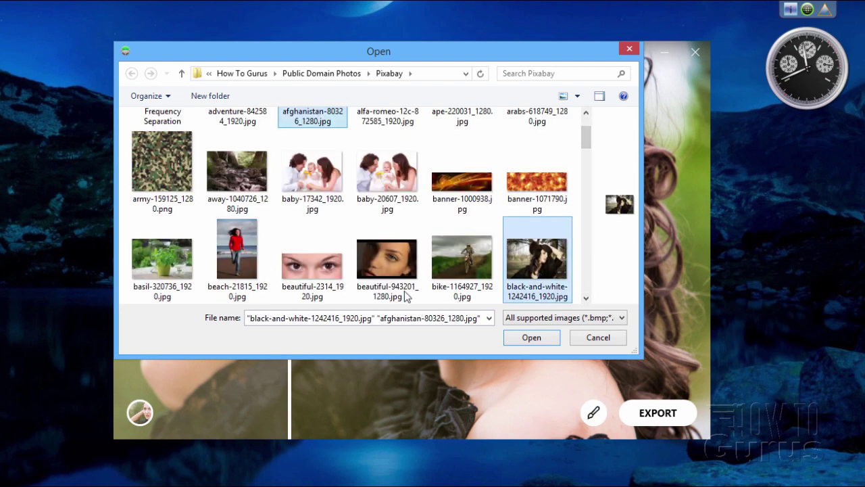
left_click(386, 257, "ctrl")
left_click(238, 260, "ctrl")
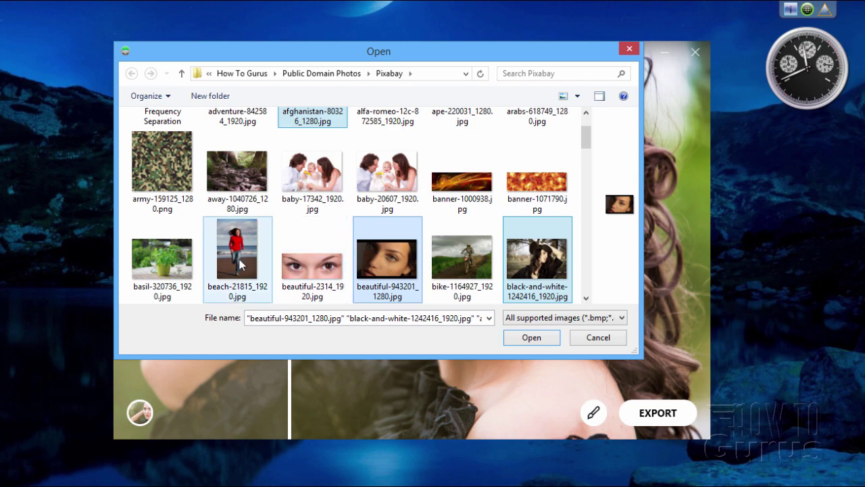
left_click(520, 337)
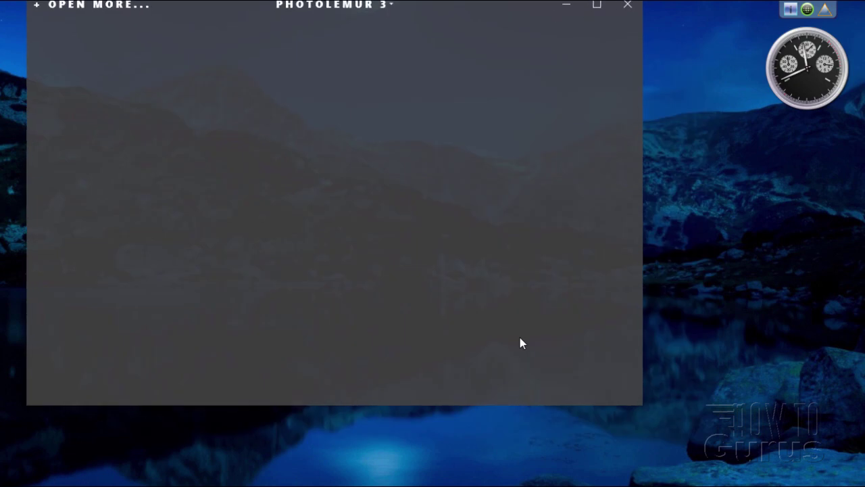
left_click_drag(474, 3, 503, 36)
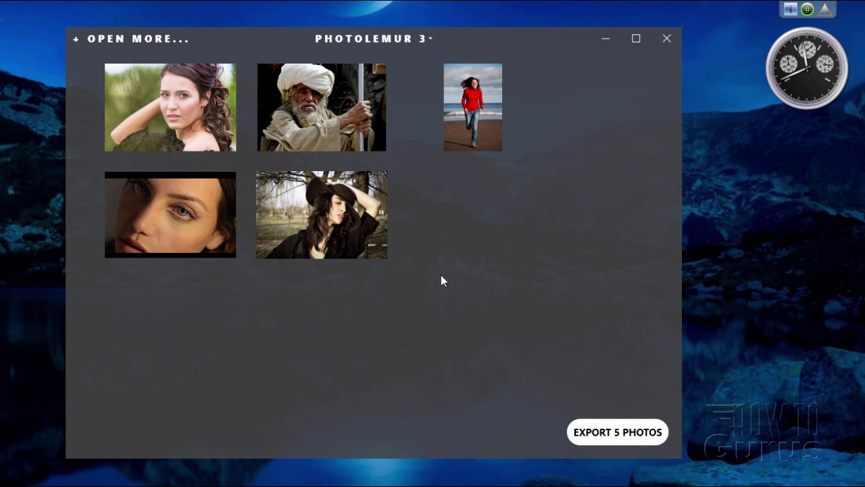
Start over with an empty session and open only black-and-white-1242416_1920.jpg from the Pixabay folder.
left_click(396, 40)
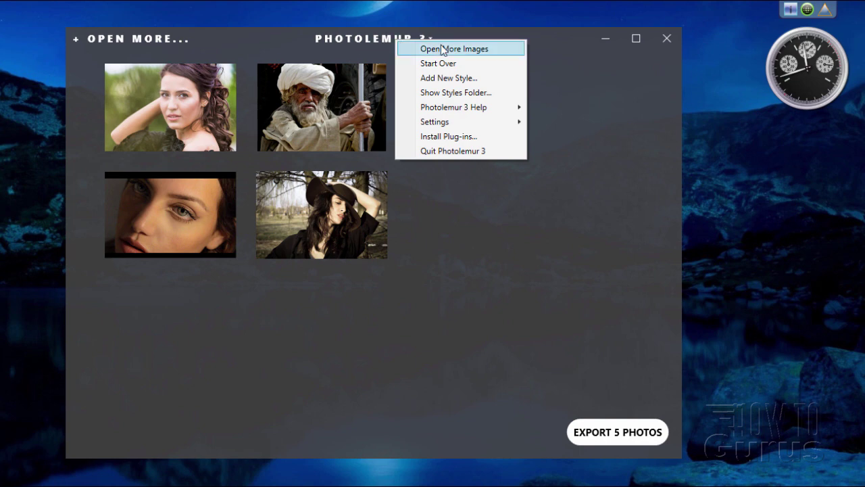
left_click(436, 64)
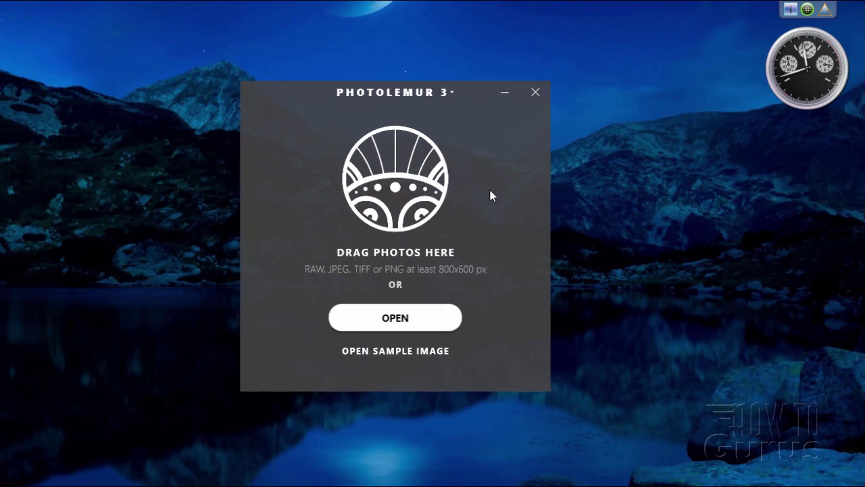
left_click(392, 317)
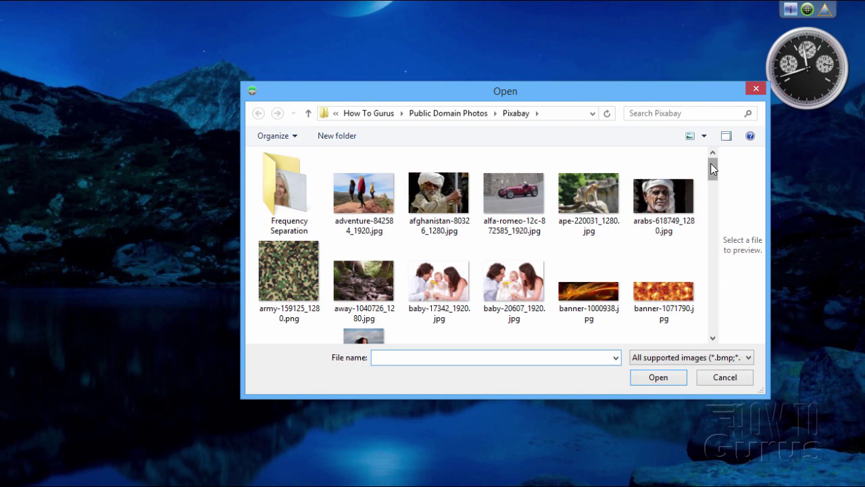
scroll(710, 163, "down", 2)
left_click(678, 257)
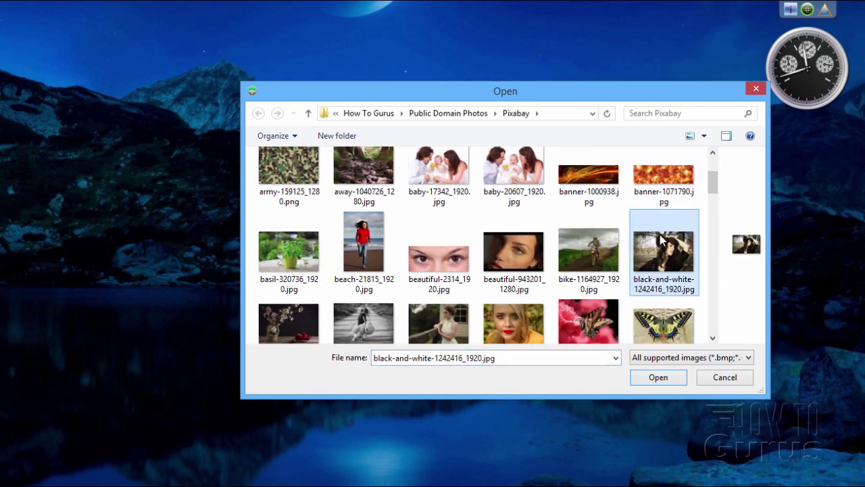
left_click(660, 378)
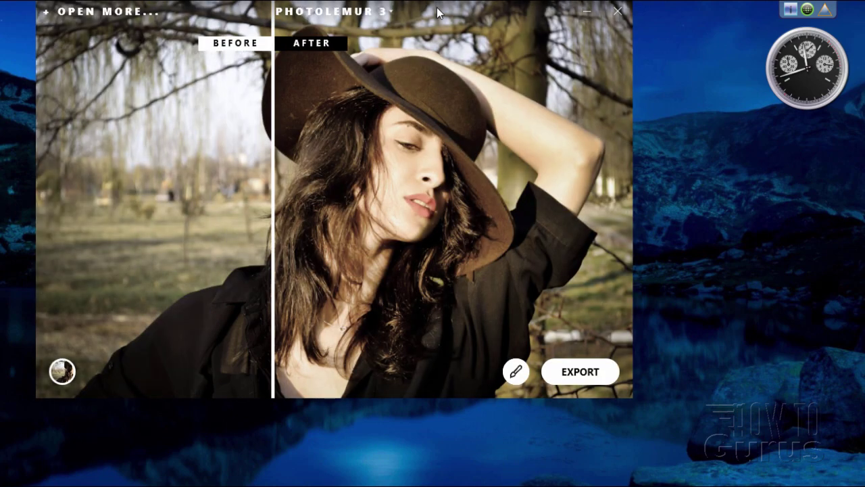
Reposition the photo window nearer the middle of the desktop and compare the before and after versions around the woman's hat and hair.
left_click_drag(436, 7, 499, 42)
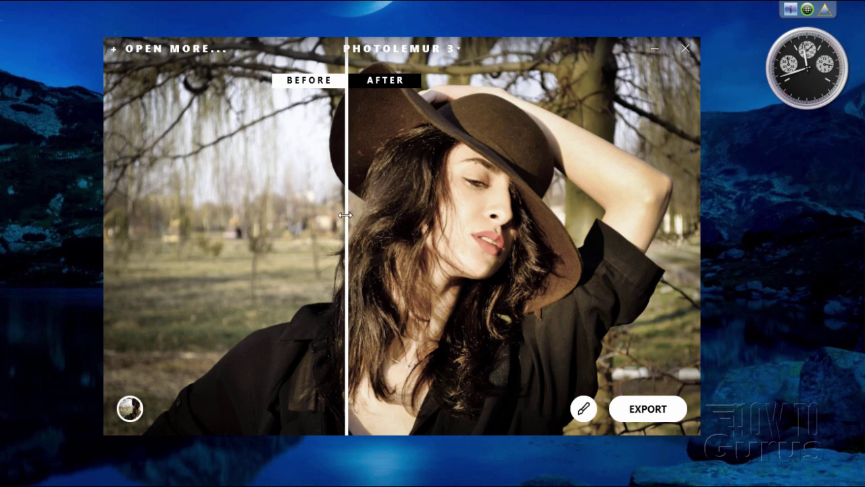
left_click_drag(346, 215, 291, 211)
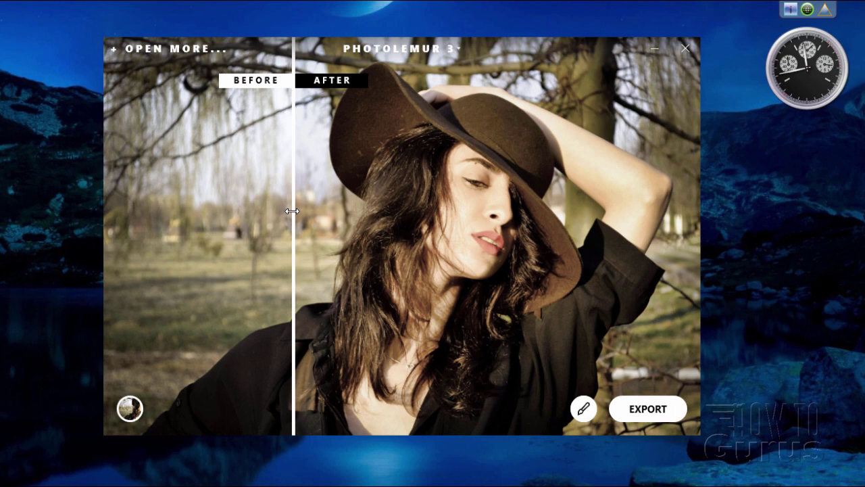
left_click_drag(291, 211, 327, 228)
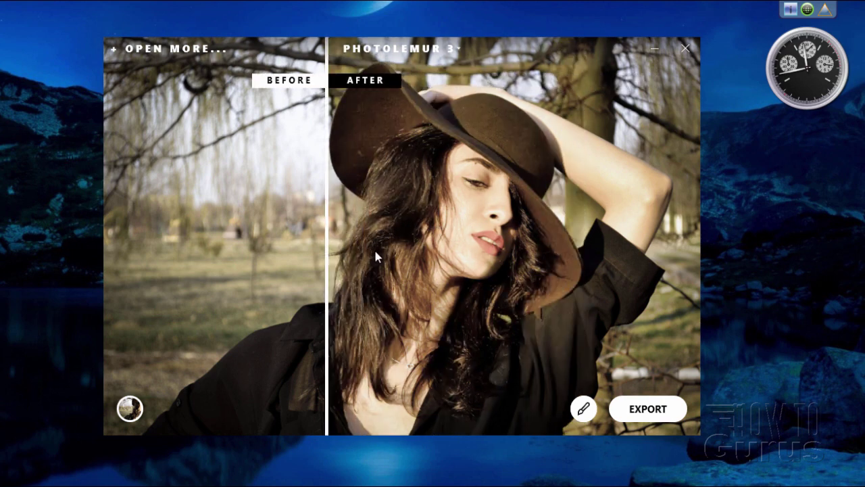